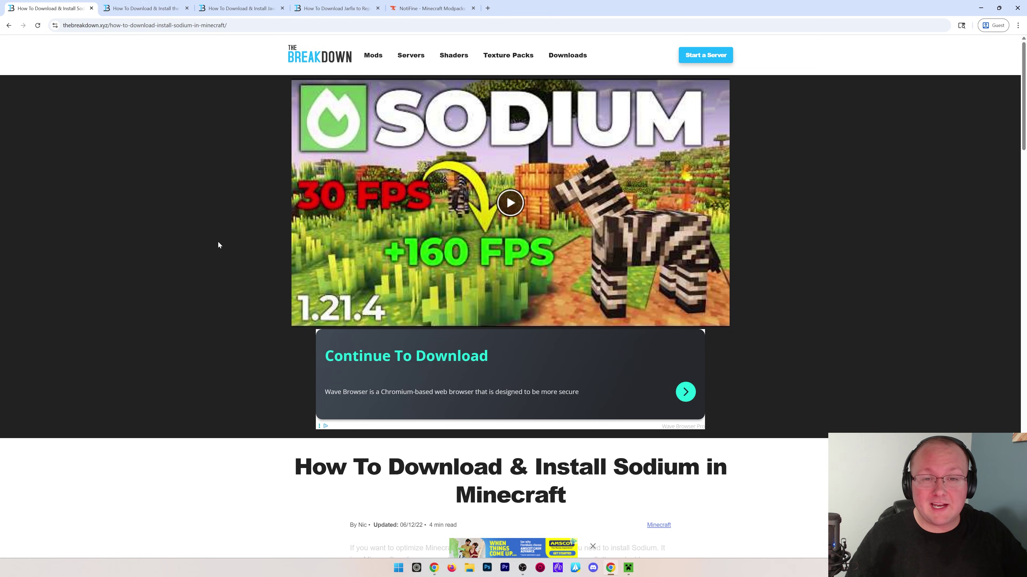
# - Search Google in a new browser tab for "sodium minecraft download" and open the Modrinth page for Sodium
pyautogui.hotkey('ctrl', 't')
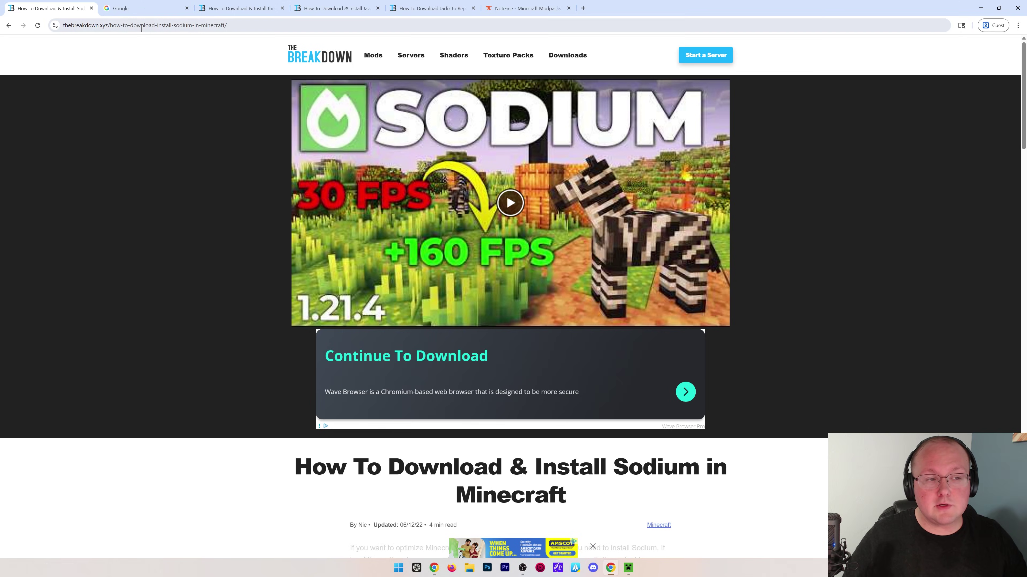
pyautogui.click(423, 189)
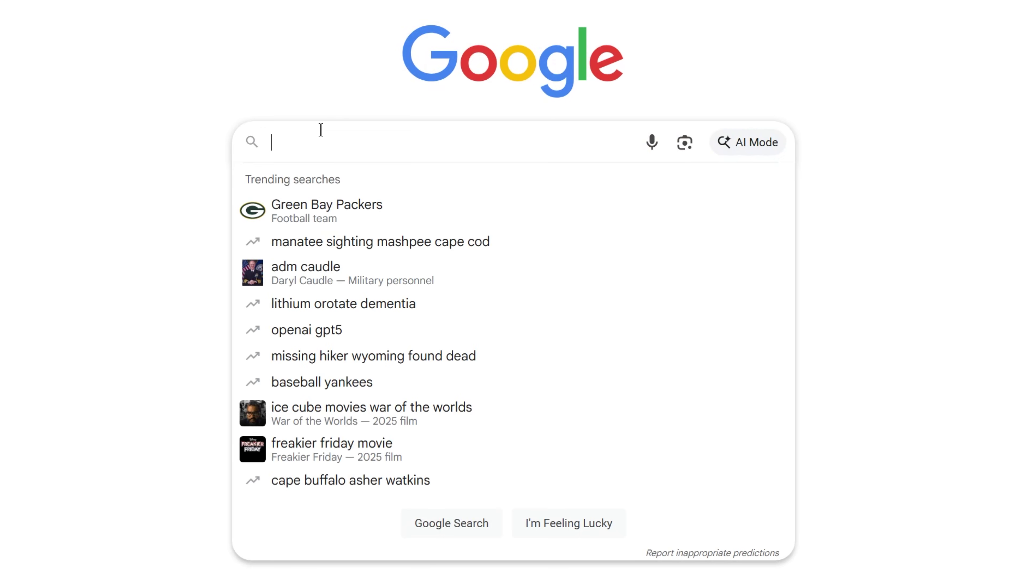
pyautogui.write('so')
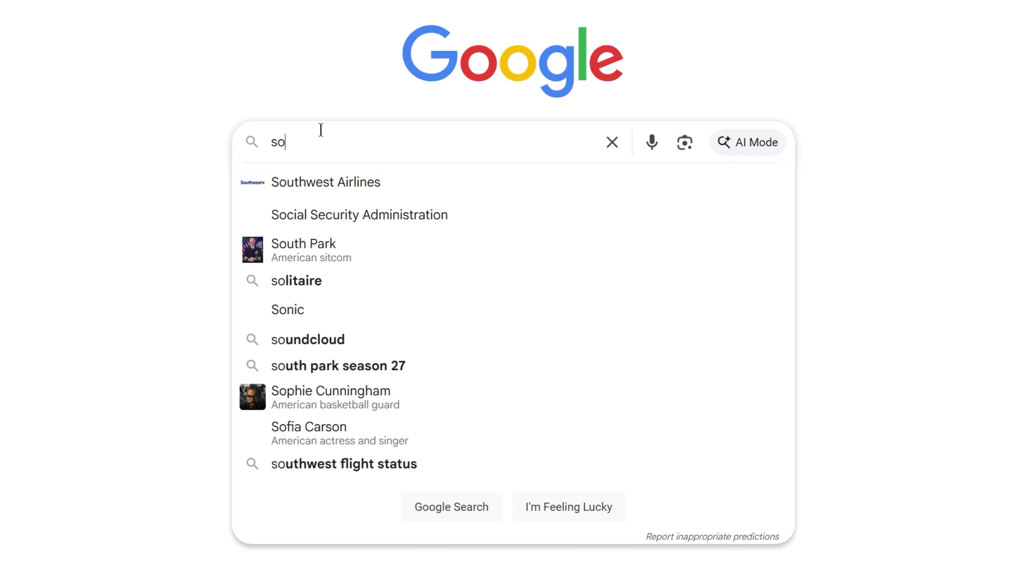
pyautogui.write('dium minecraft download')
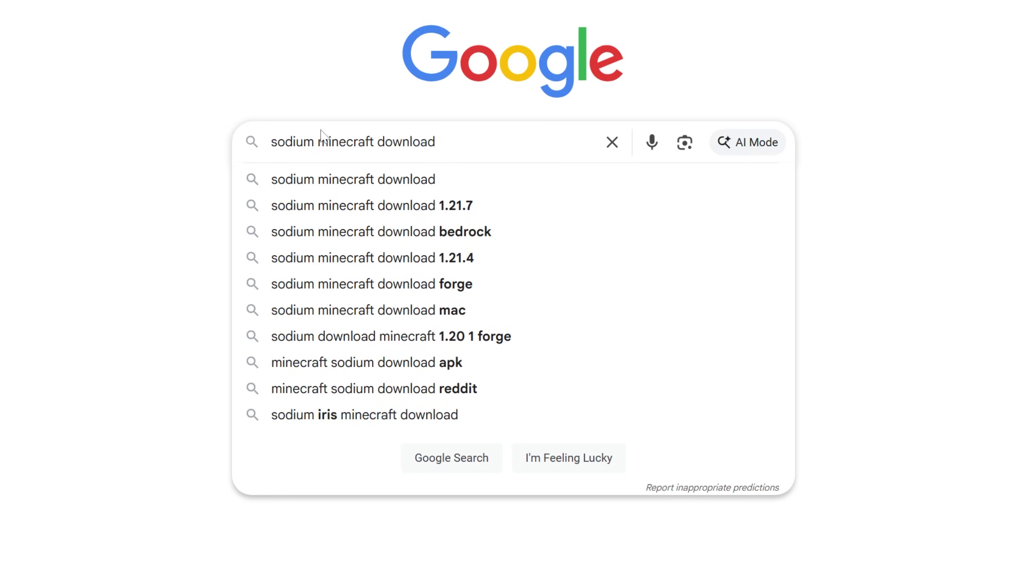
pyautogui.press('Return')
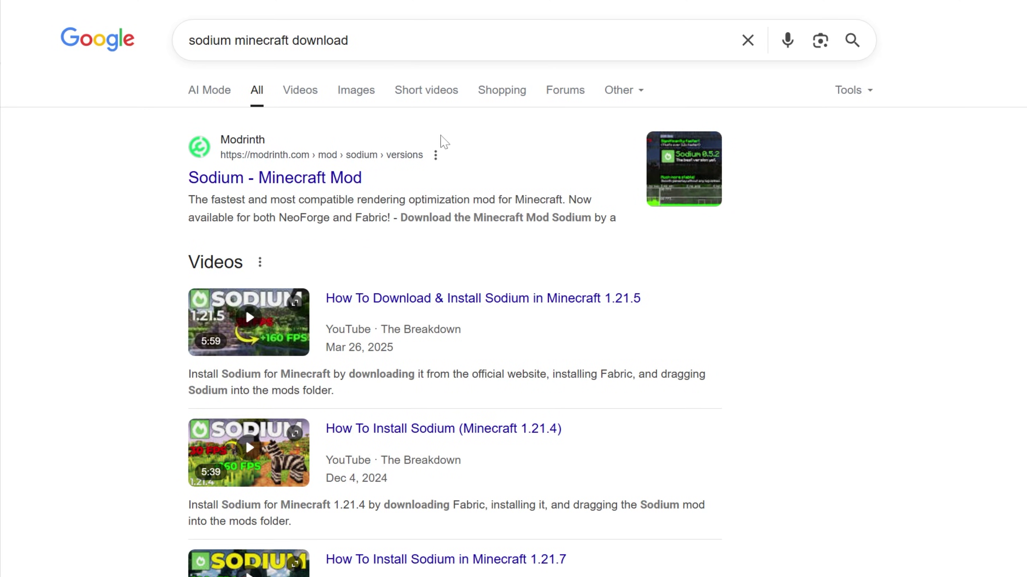
pyautogui.click(275, 178)
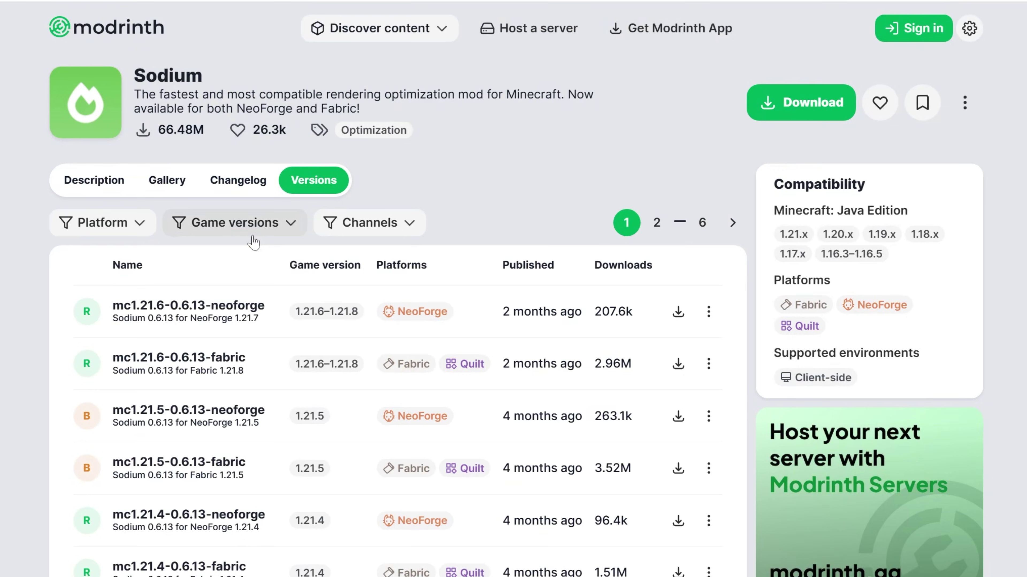
# - Filter the Sodium versions to Fabric and game version 1.21.8, and save sodium-fabric-0.6.13+mc1.21.6.jar to Downloads
pyautogui.click(140, 222)
pyautogui.click(118, 297)
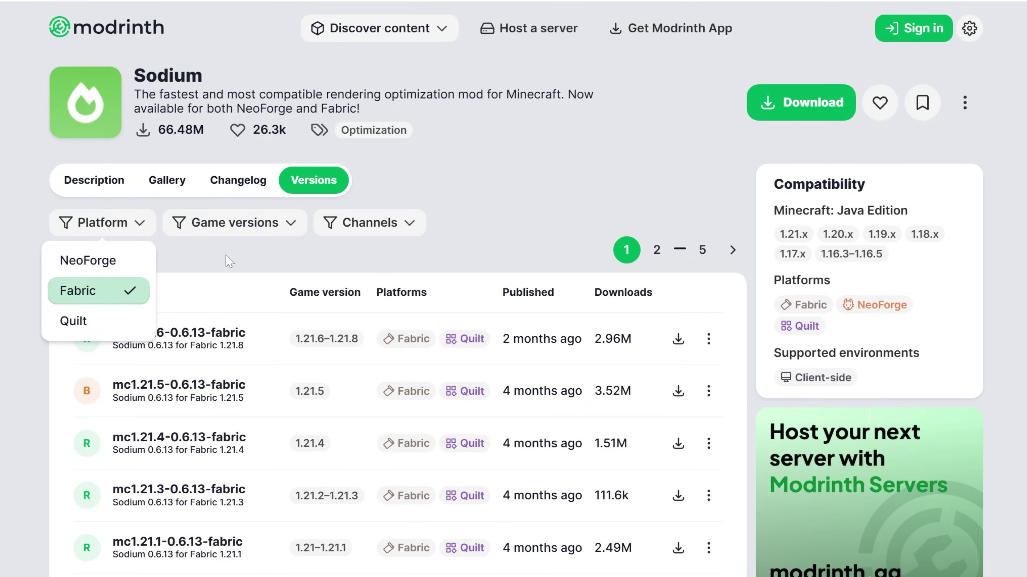
pyautogui.click(201, 222)
pyautogui.click(125, 294)
pyautogui.click(495, 255)
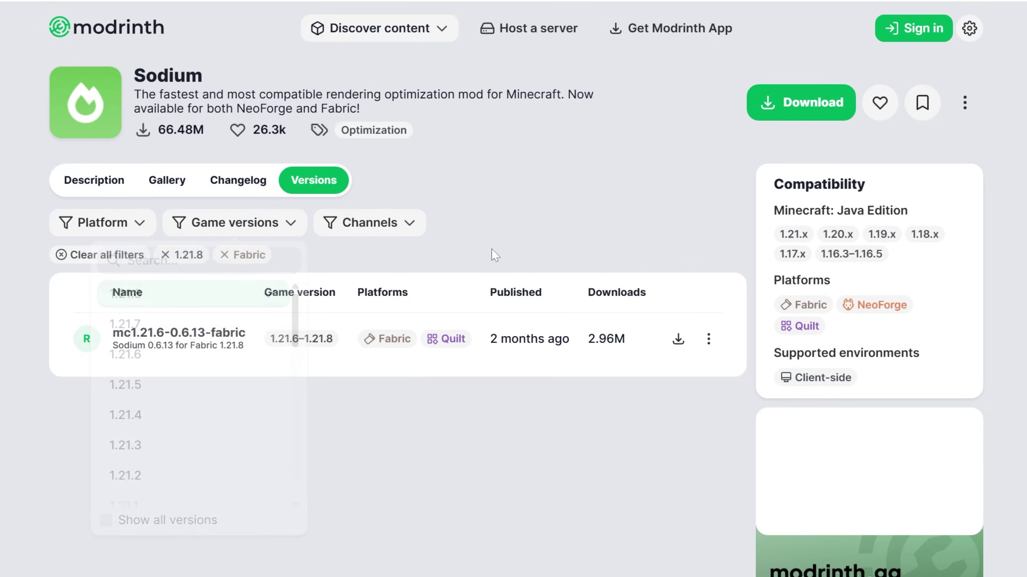
pyautogui.click(671, 341)
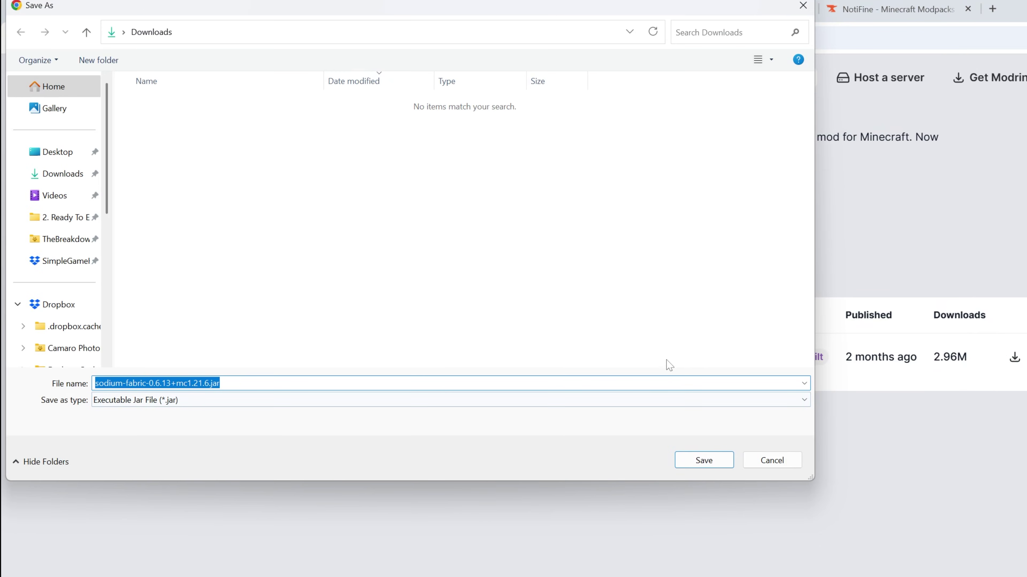
pyautogui.click(710, 463)
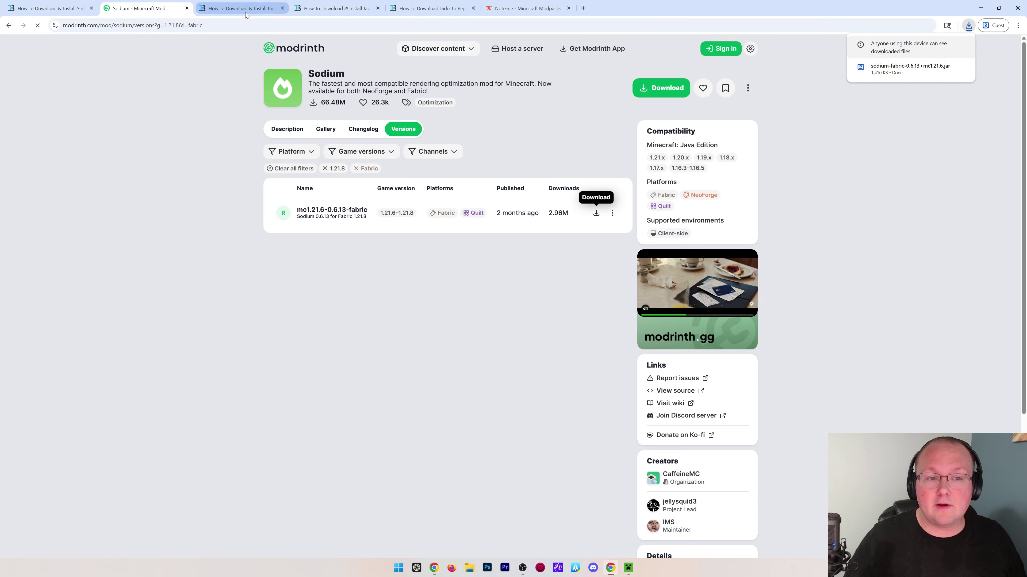
# - View the article on installing the Fabric Mod Loader as far as its Fabric download link
pyautogui.click(246, 12)
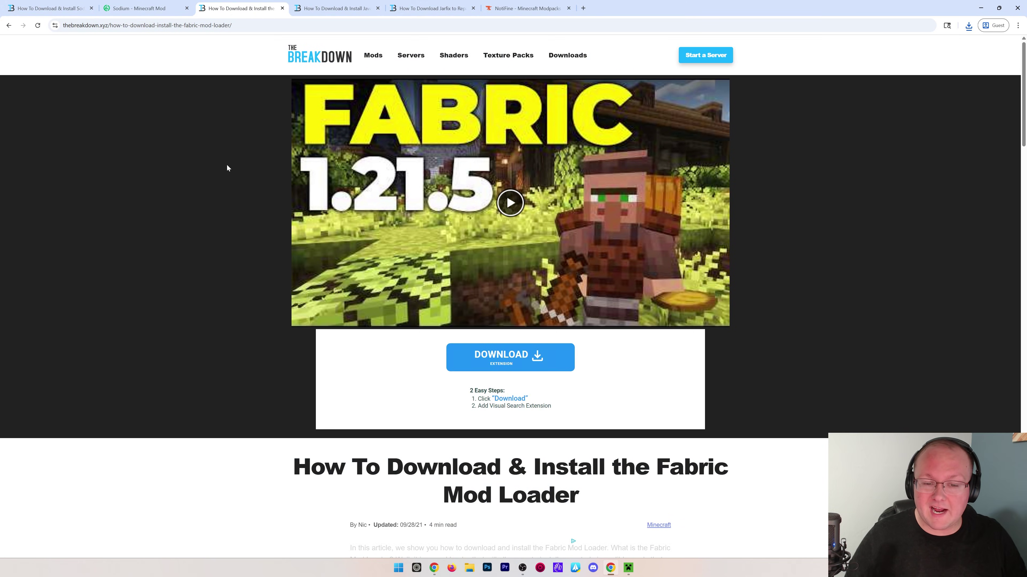
pyautogui.scroll(-3, 226, 169)
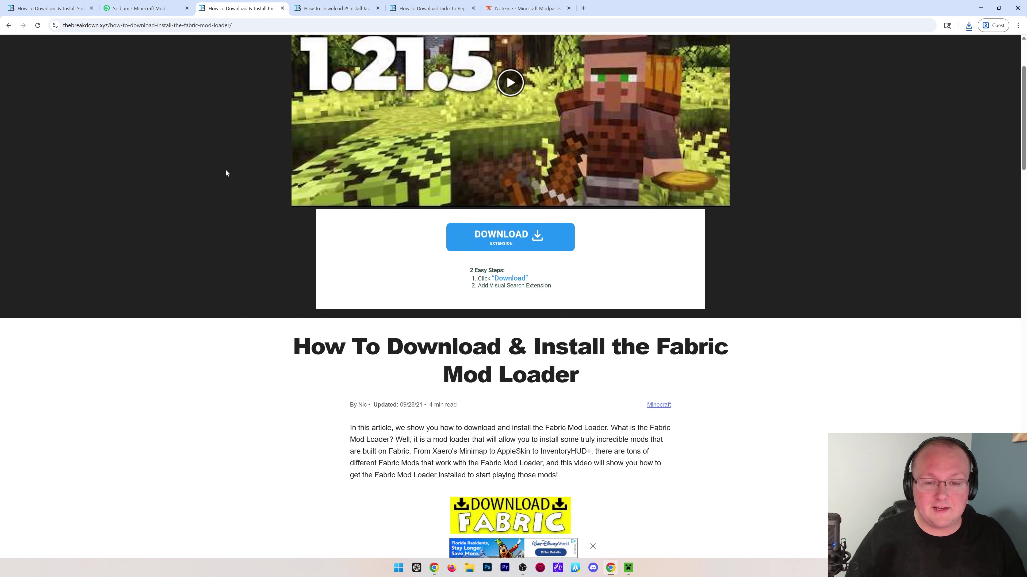
pyautogui.scroll(-4, 225, 173)
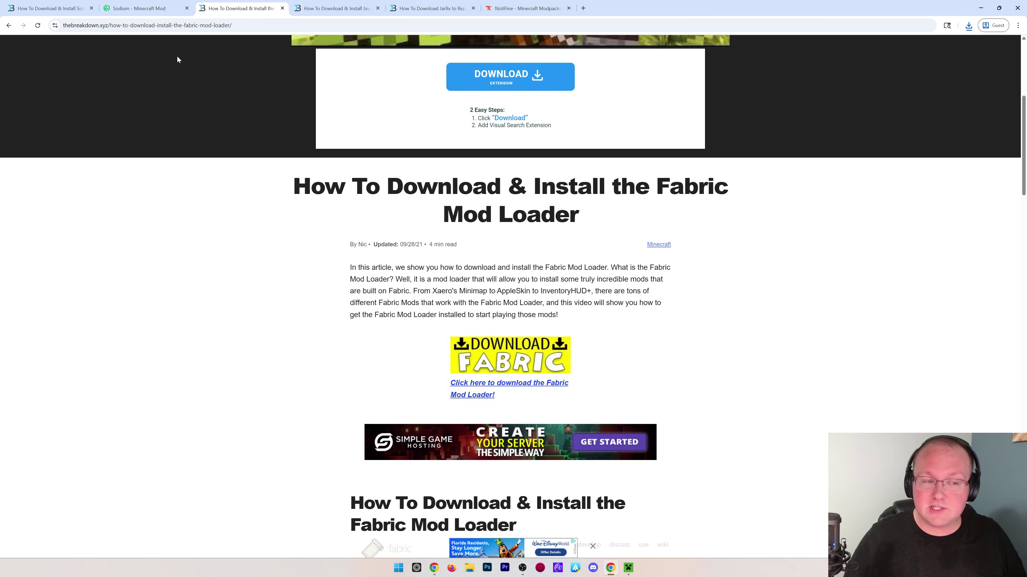
# - Return to the Google home page in the Sodium tab and search for "fabric minecraft download"
pyautogui.click(156, 8)
pyautogui.hotkey('alt', 'Home')
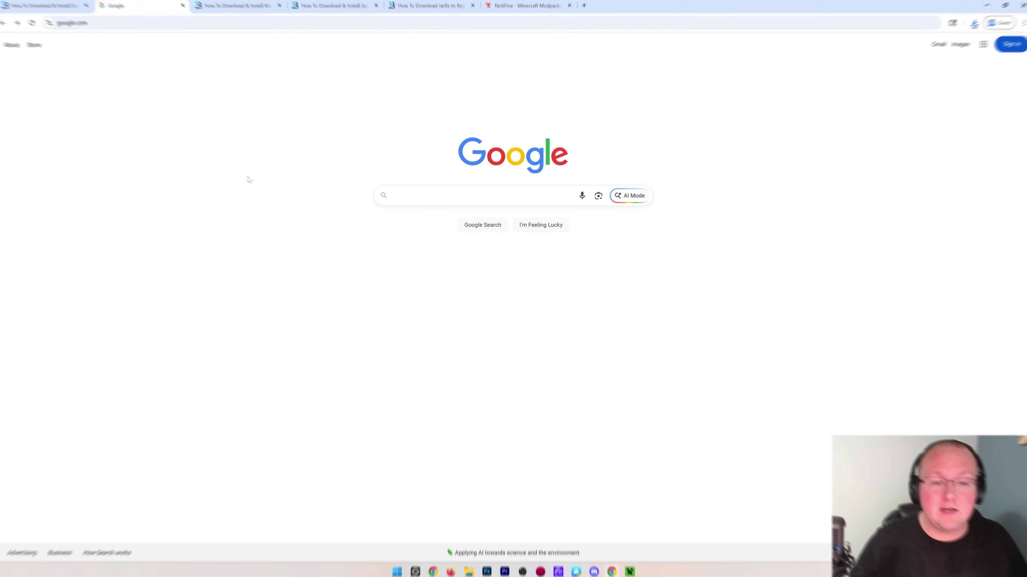
pyautogui.click(449, 199)
pyautogui.write('fabric mine')
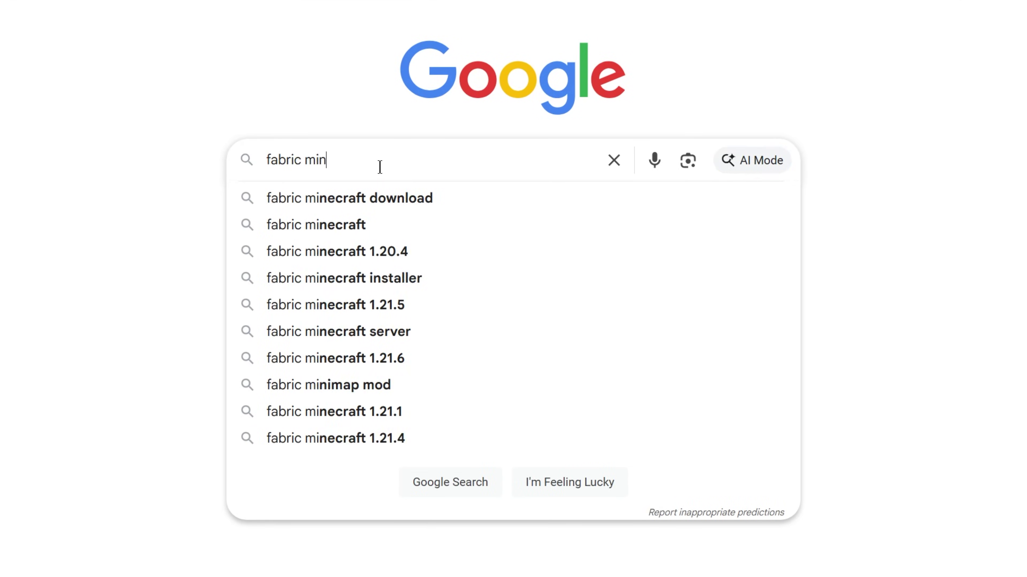
pyautogui.click(482, 199)
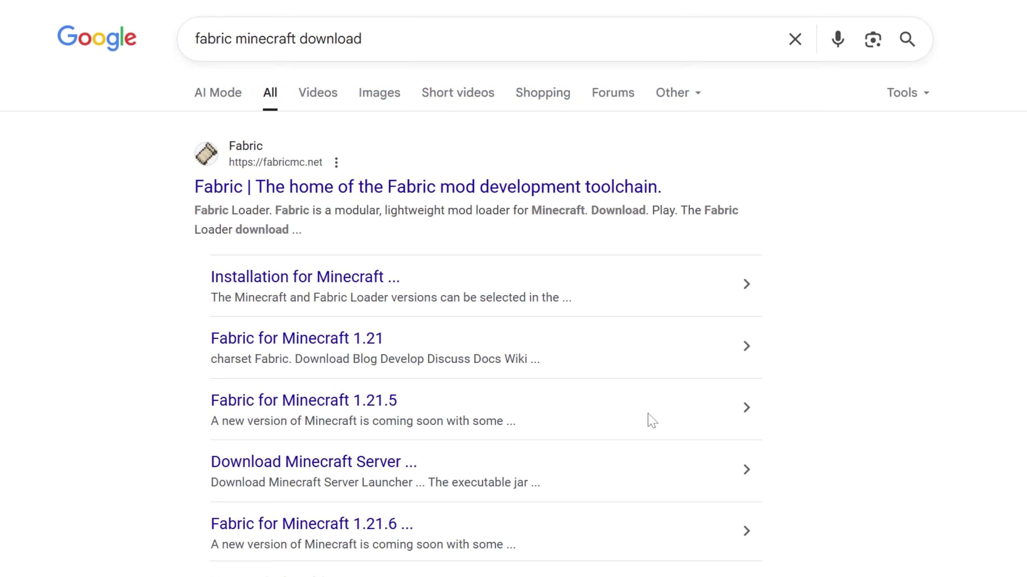
# - Open the Fabric home page from the results and download the Fabric installer for Windows
pyautogui.click(506, 191)
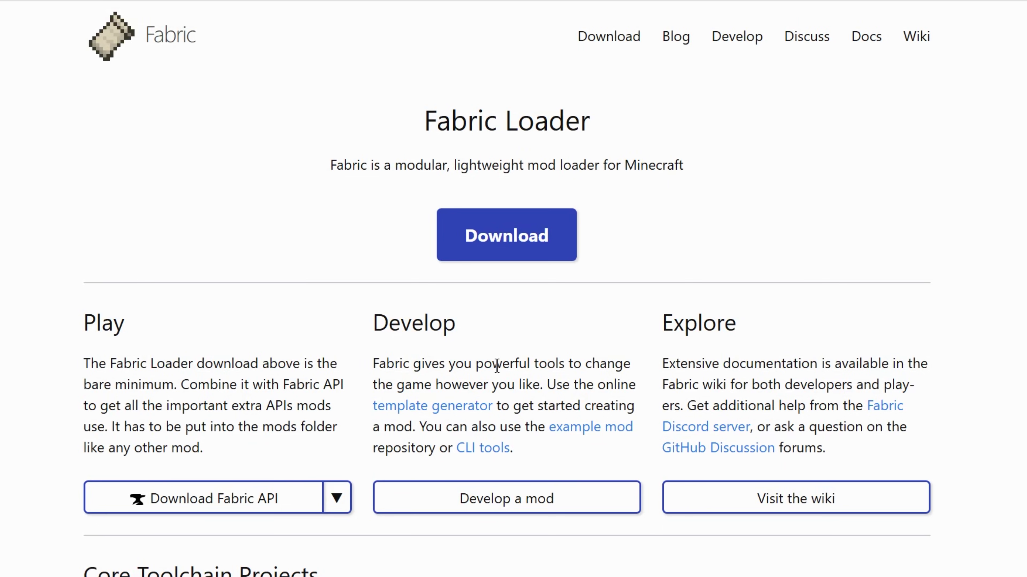
pyautogui.click(518, 248)
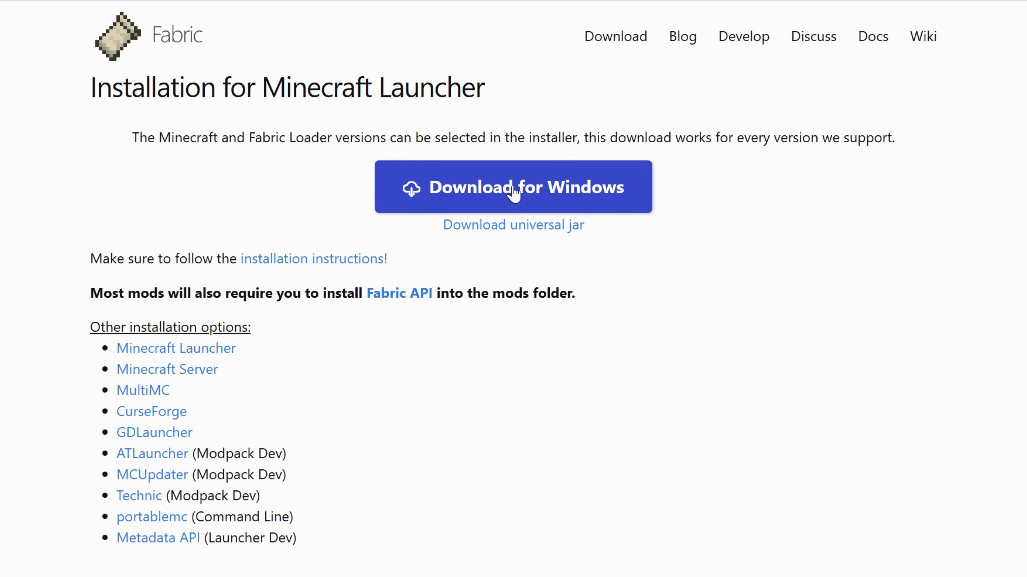
pyautogui.click(514, 192)
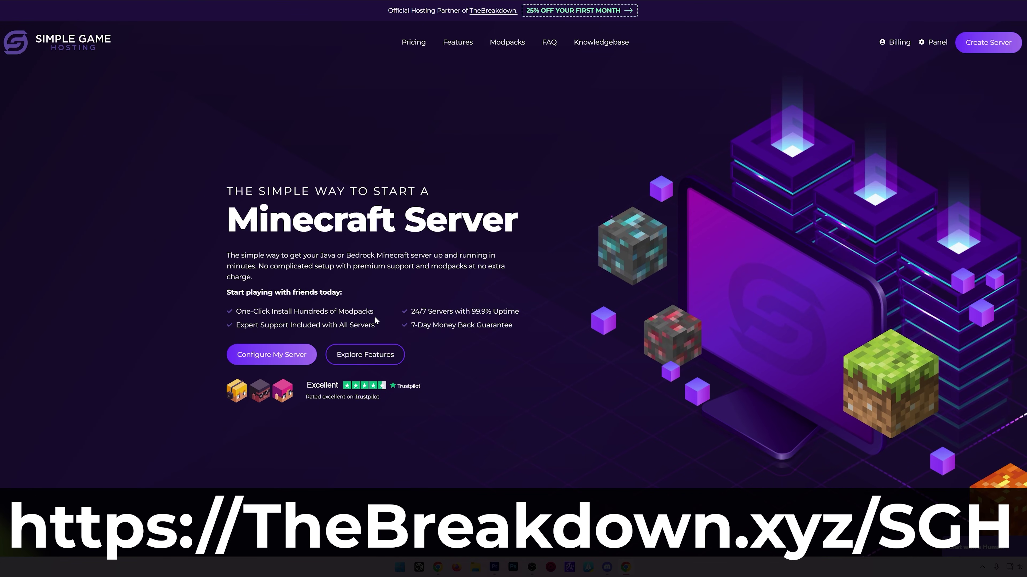
# - Look over the Simple Game Hosting site and browse the modpack installer's Modrinth and FTB providers
pyautogui.scroll(-8, 370, 324)
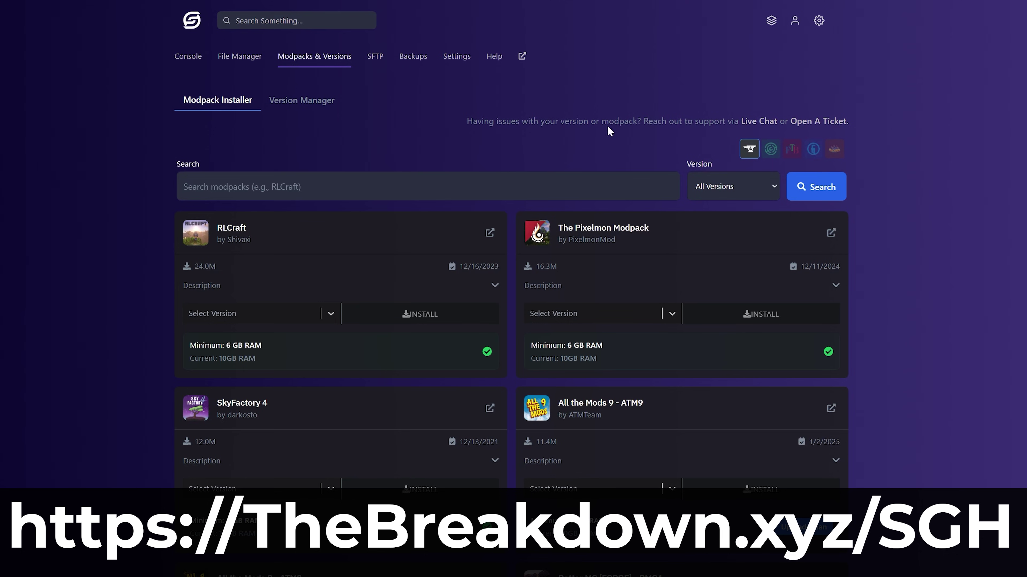
pyautogui.click(768, 150)
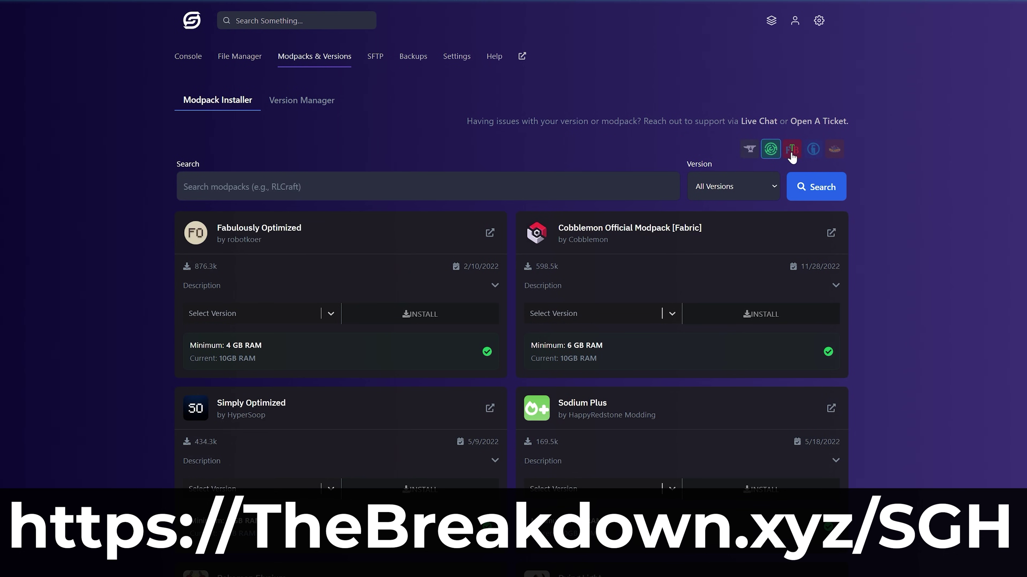
pyautogui.click(791, 153)
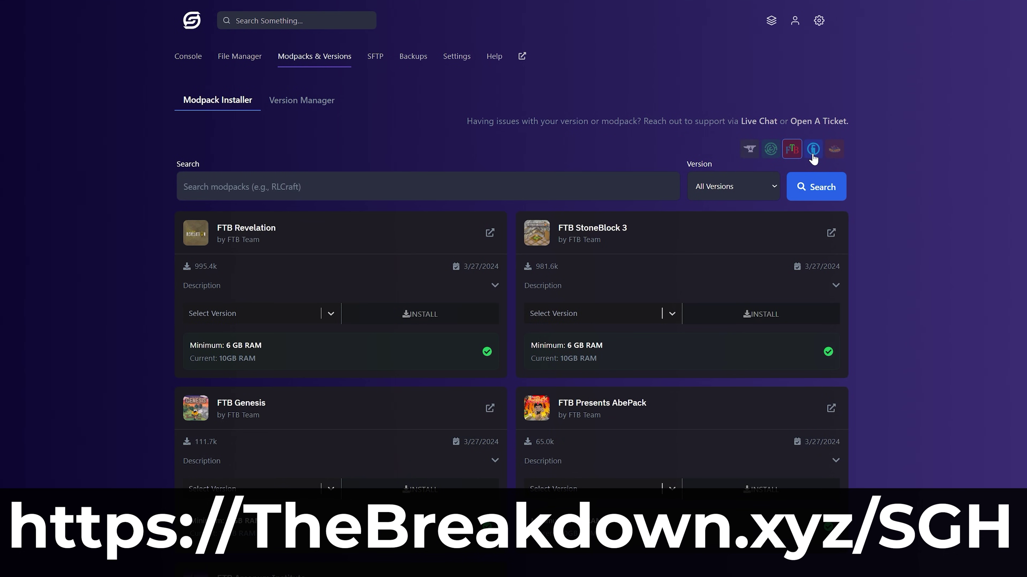
pyautogui.click(813, 150)
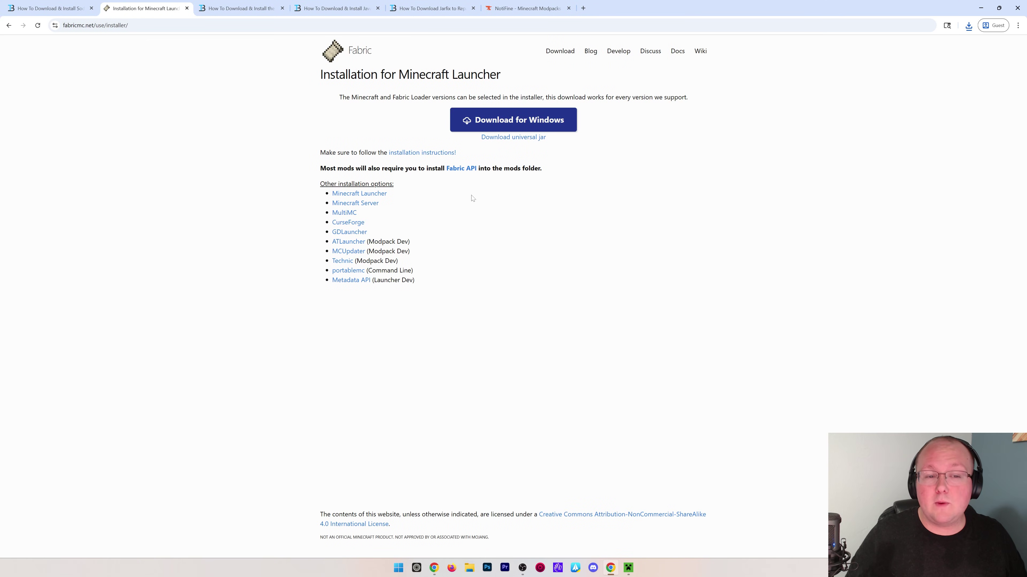
pyautogui.click(239, 8)
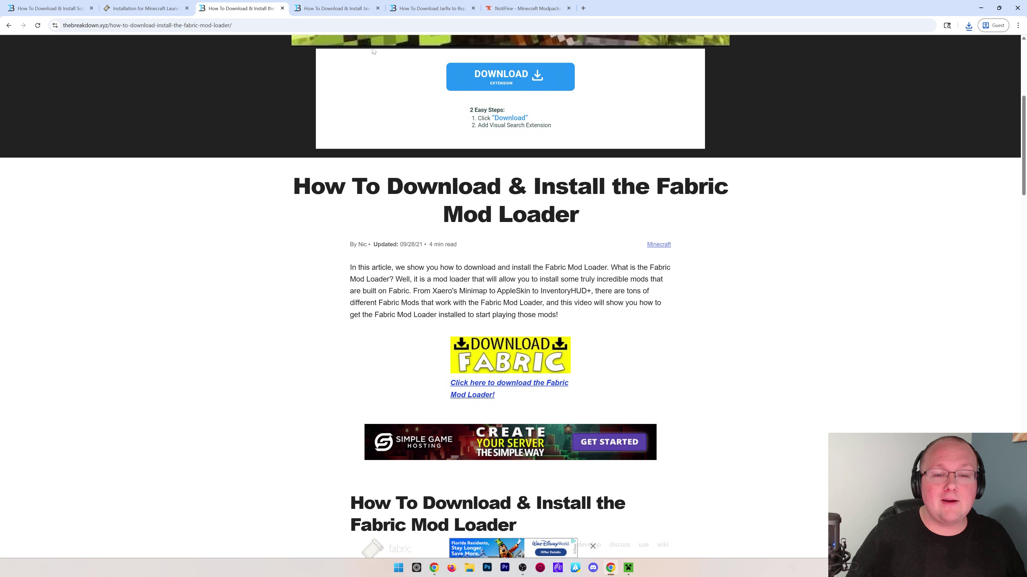
pyautogui.click(526, 8)
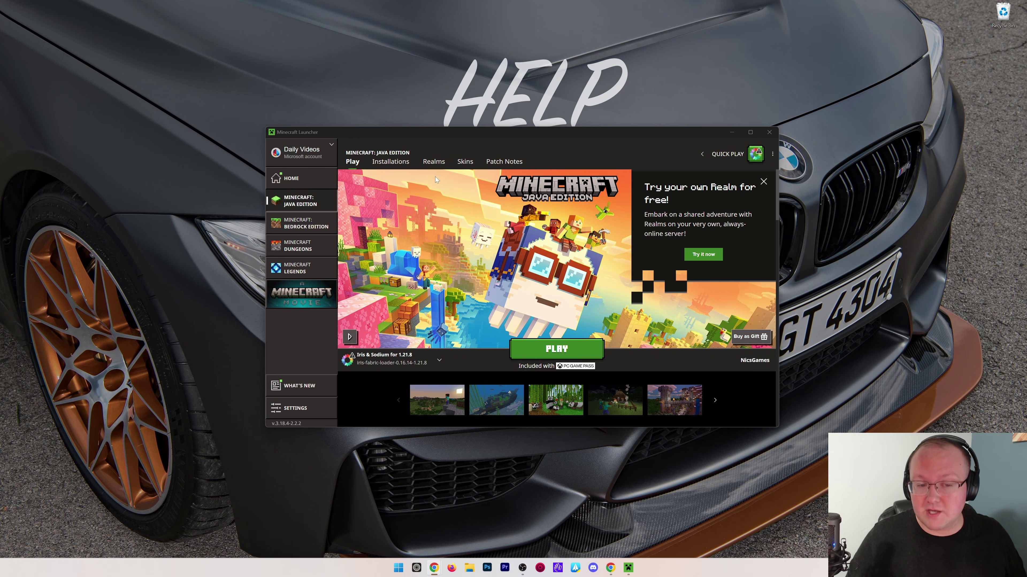
# - Close the Minecraft Launcher and run fabric-installer-1.1.0.exe from the Downloads folder
pyautogui.click(769, 133)
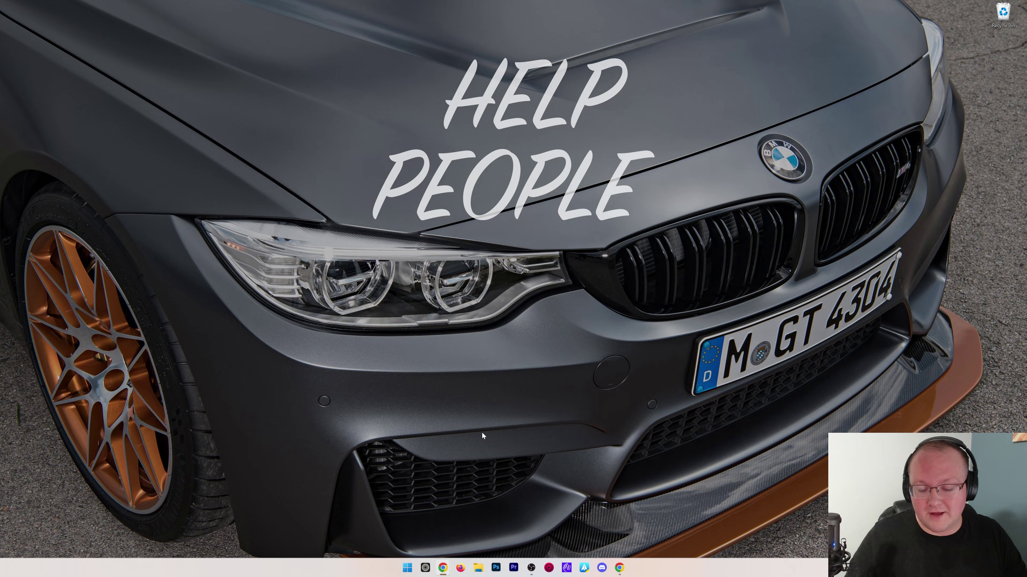
pyautogui.click(478, 568)
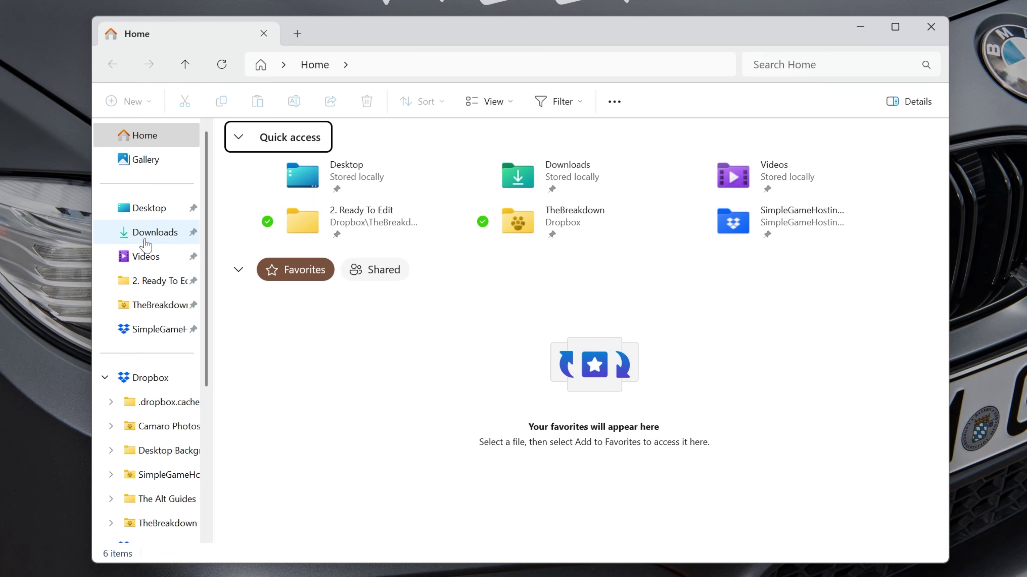
pyautogui.click(146, 234)
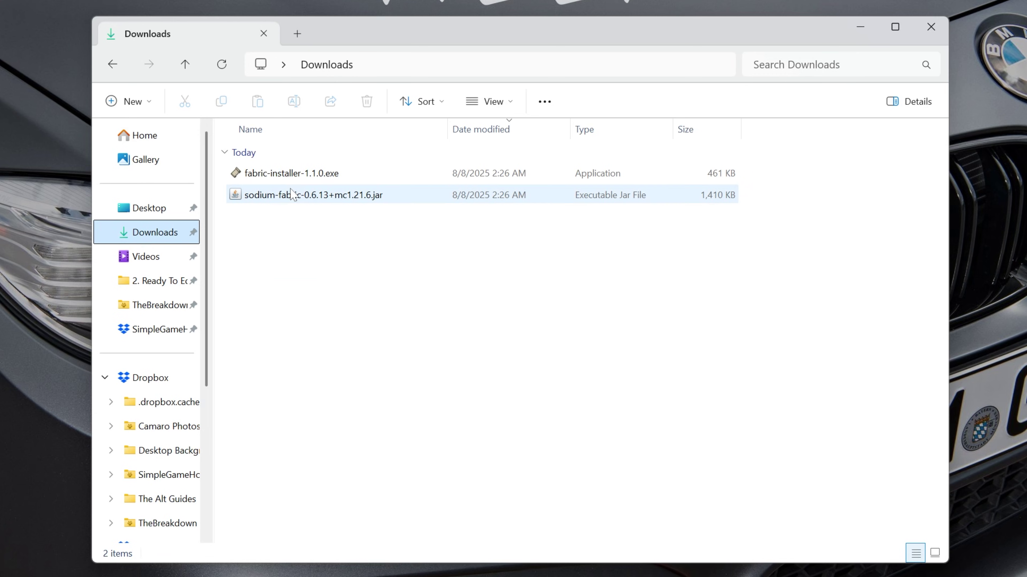
pyautogui.doubleClick(290, 178)
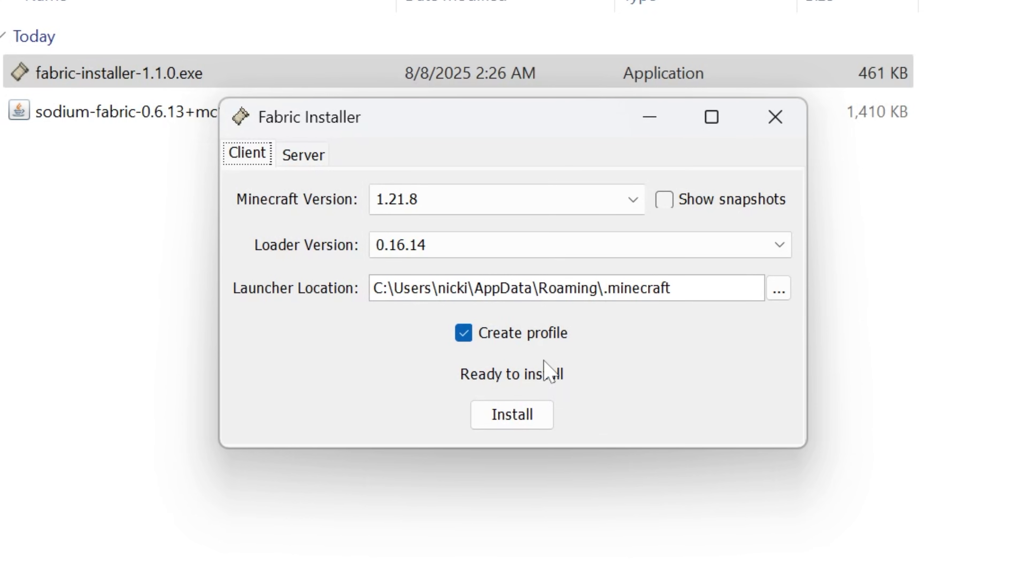
# - Install the Fabric client for Minecraft version 1.21.8 with loader 0.16.14, and close the installer
pyautogui.click(429, 202)
pyautogui.click(408, 226)
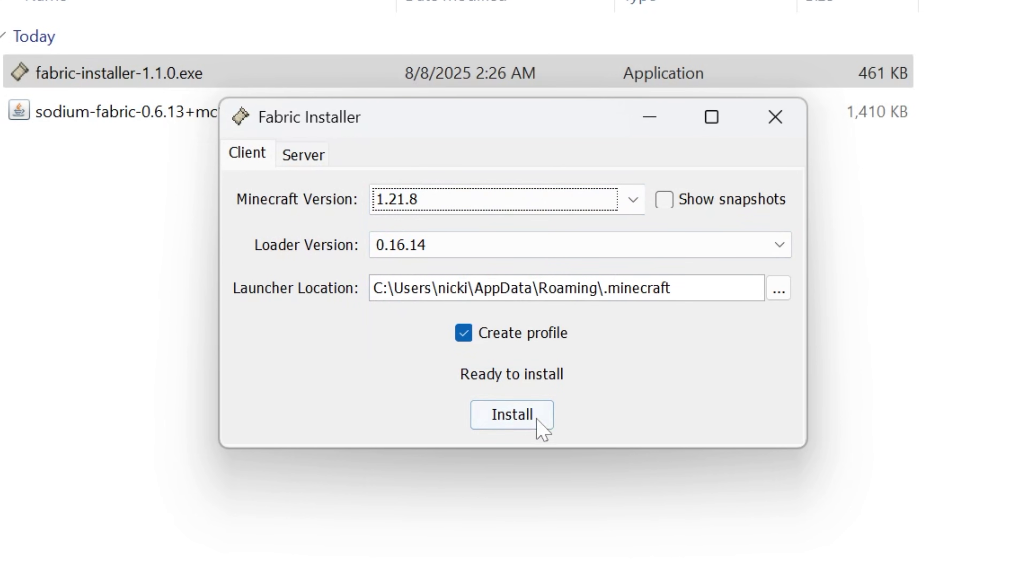
pyautogui.click(541, 429)
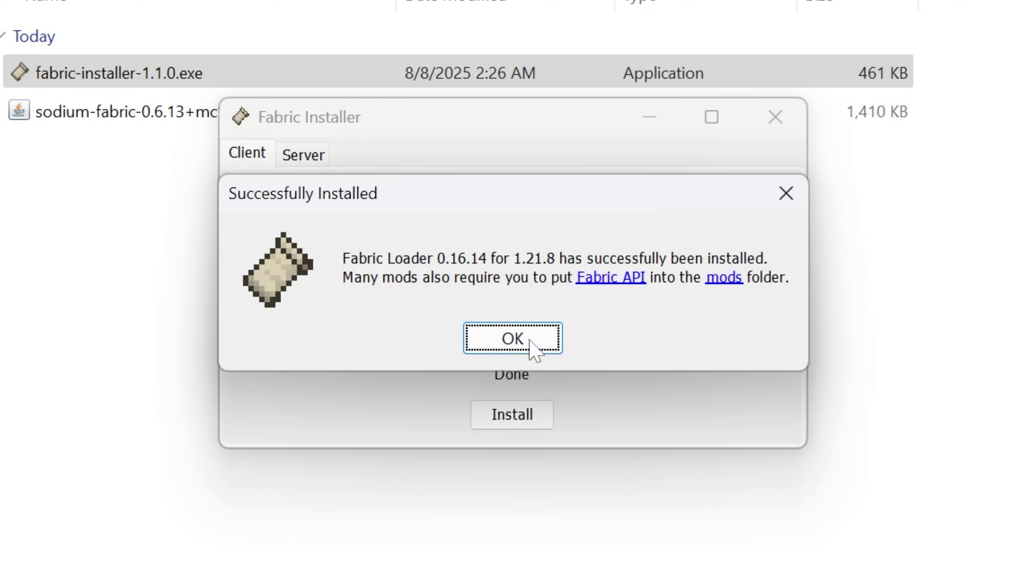
pyautogui.click(529, 348)
pyautogui.click(775, 117)
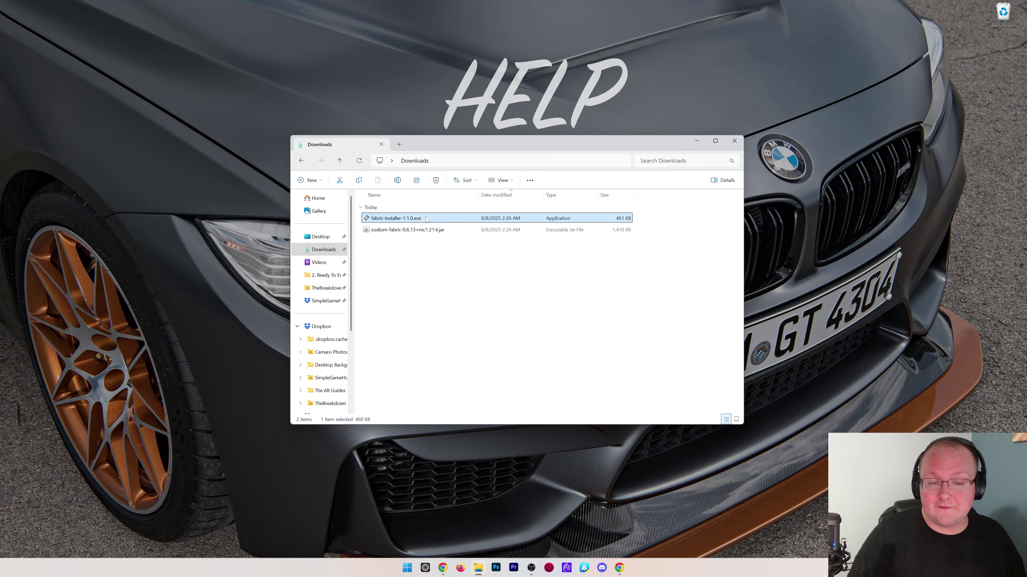
# - Delete the Fabric installer from Downloads, move the Sodium jar file to the desktop, and close the folder window
pyautogui.press('Delete')
pyautogui.click(395, 219)
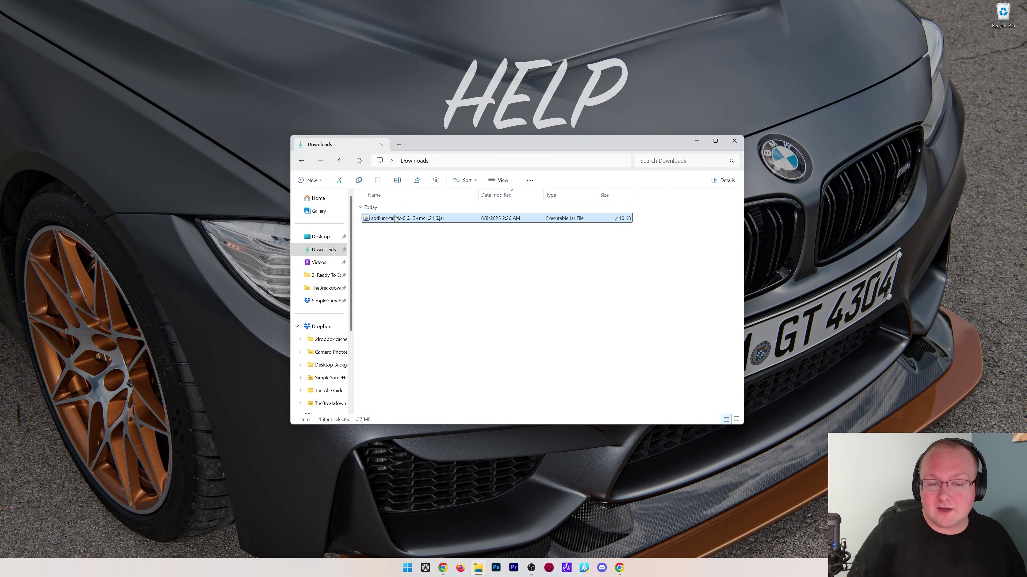
pyautogui.moveTo(485, 212); pyautogui.dragTo(381, 61)
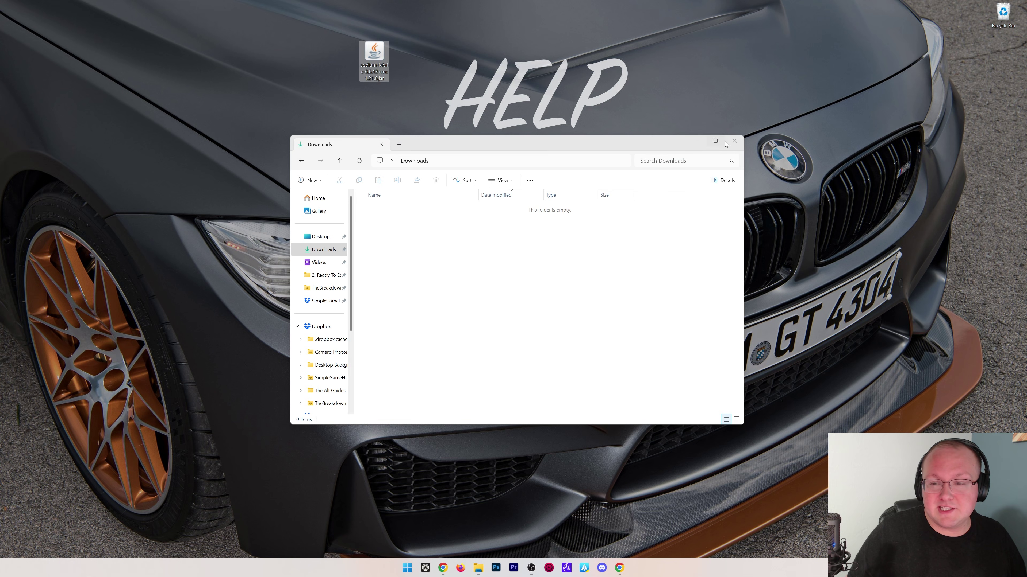
pyautogui.click(734, 141)
# - Start the Minecraft Launcher and open the folder of the fabric-loader-1.21.8 installation
pyautogui.press('super')
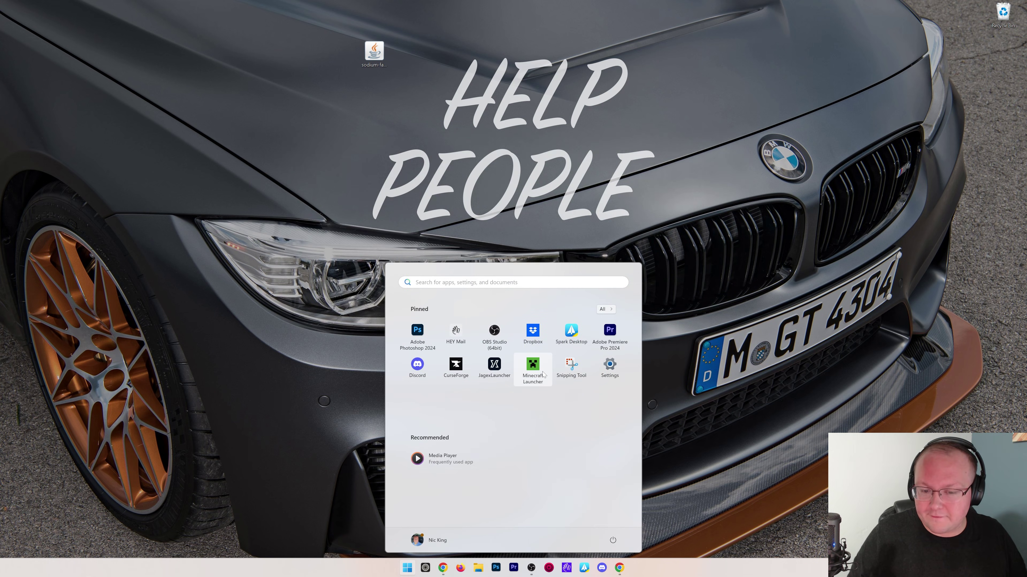
pyautogui.click(533, 366)
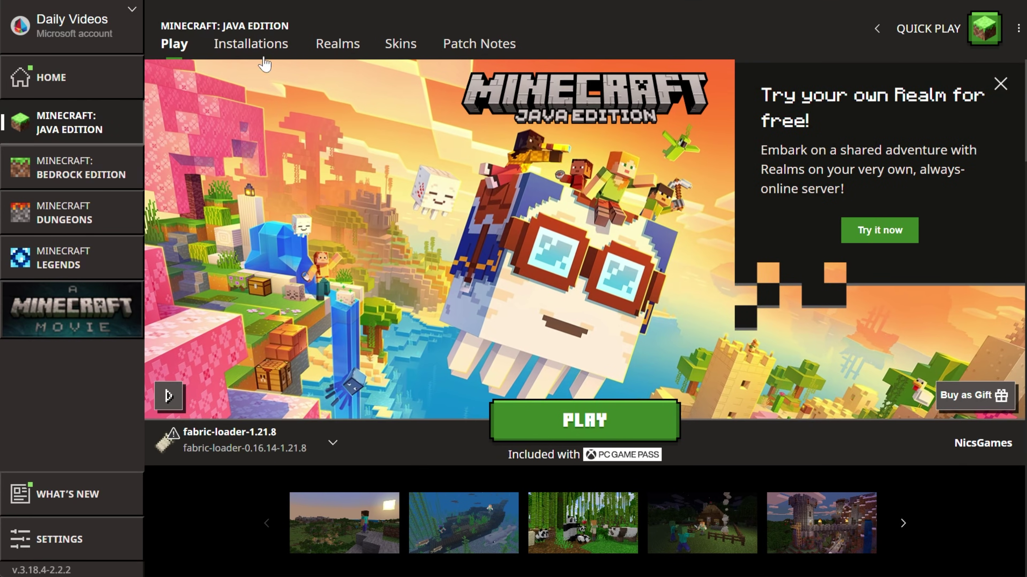
pyautogui.click(259, 45)
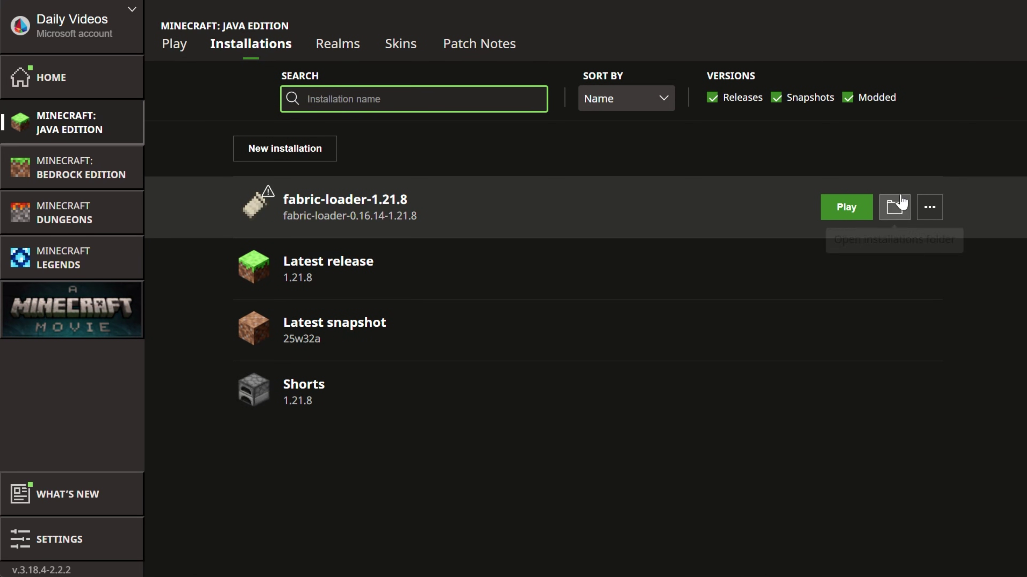
pyautogui.click(894, 208)
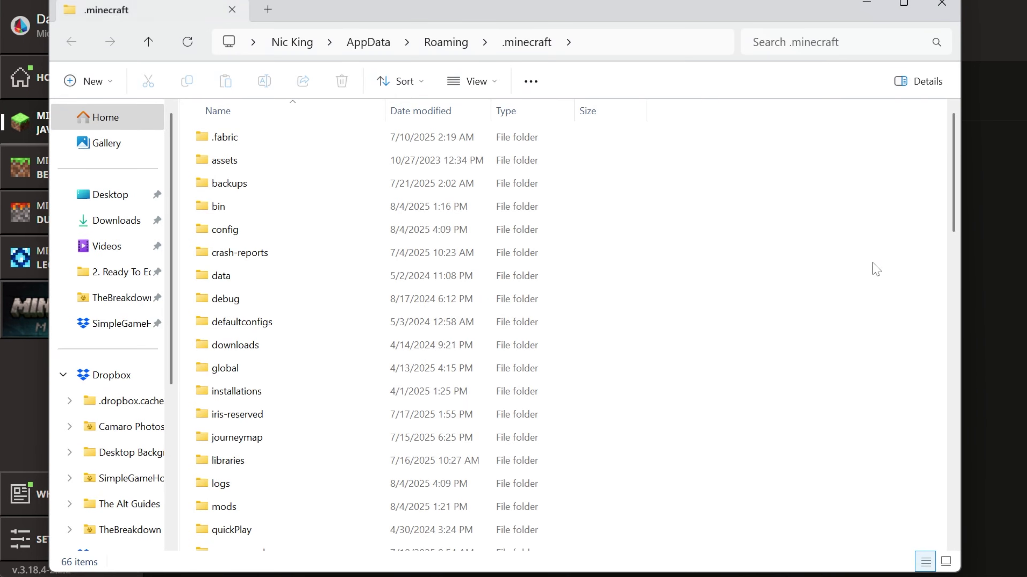
# - Delete the existing mods folder in .minecraft and create a new empty folder named mods in its place
pyautogui.scroll(-2, 309, 226)
pyautogui.click(278, 445)
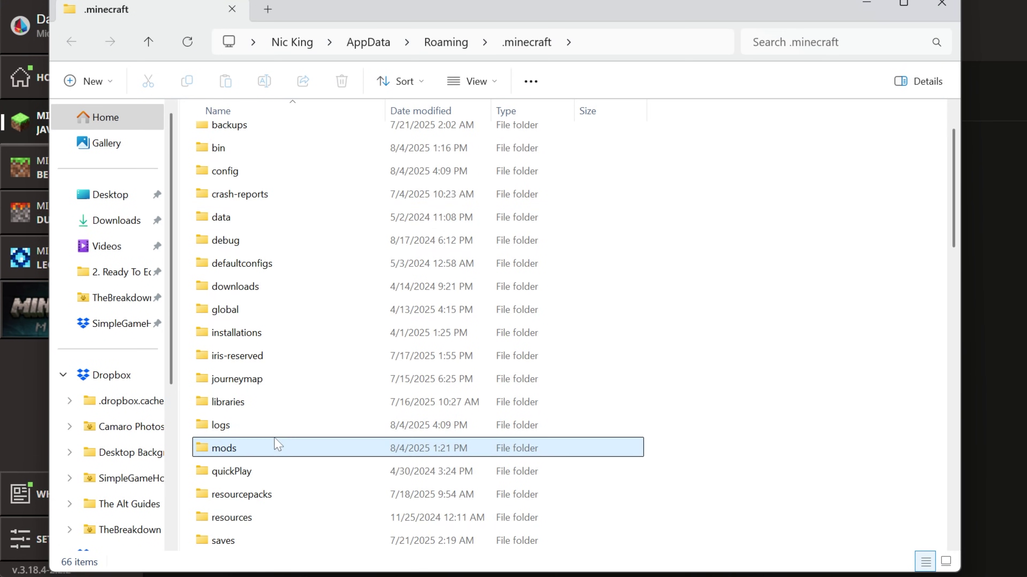
pyautogui.press('Delete')
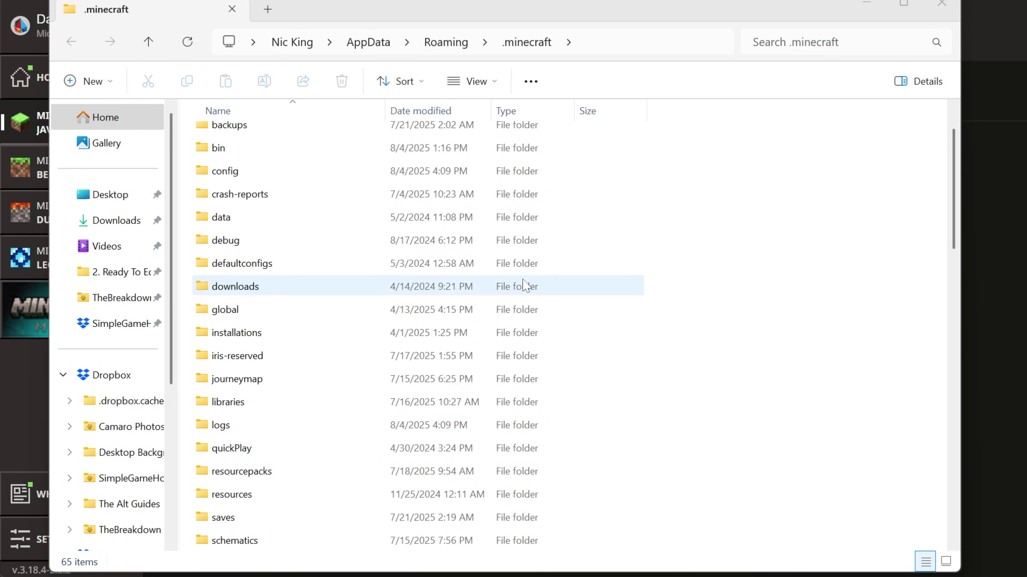
pyautogui.rightClick(188, 217)
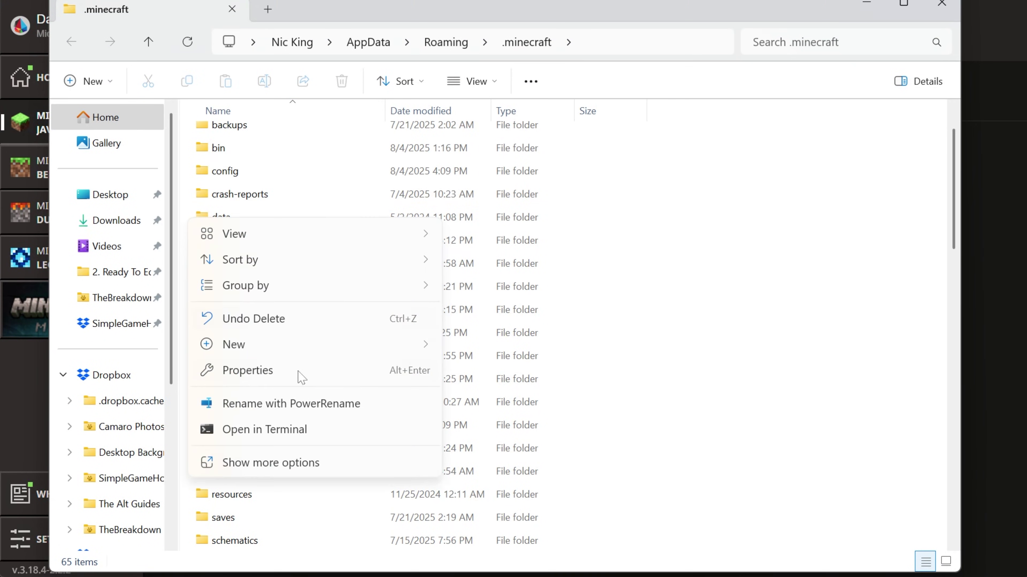
pyautogui.moveTo(328, 355)
pyautogui.click(488, 348)
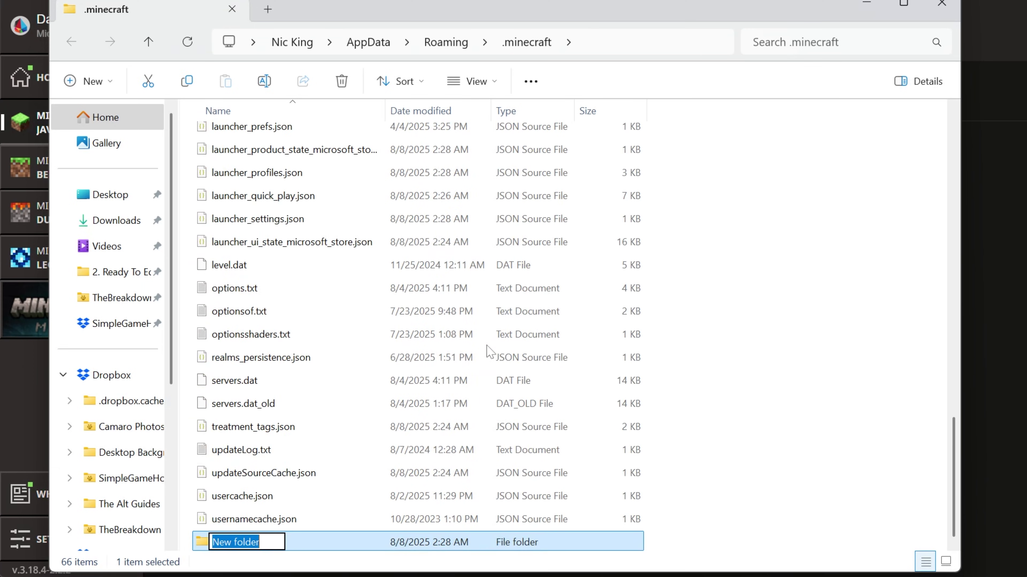
pyautogui.write('mods')
pyautogui.press('Return')
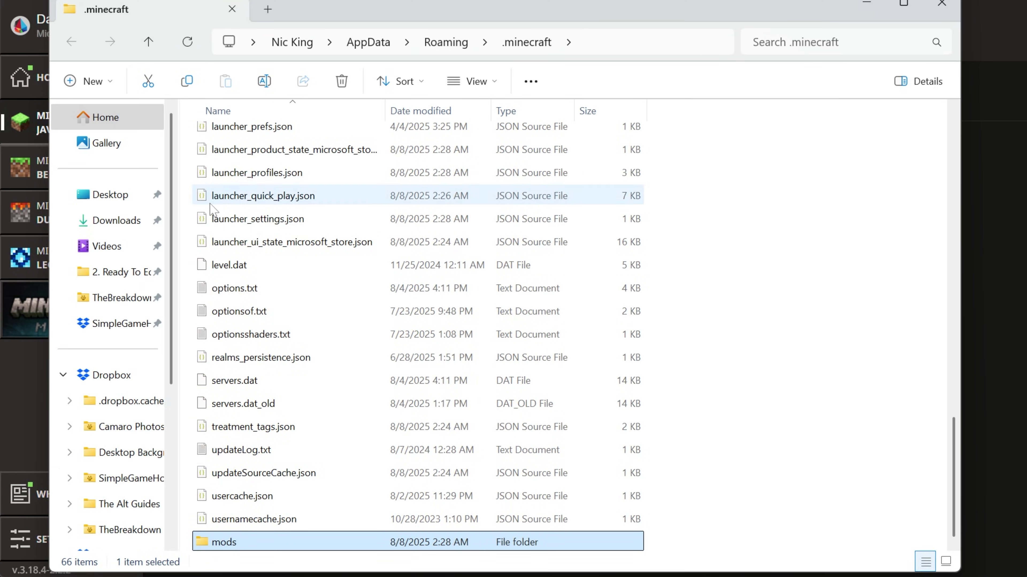
# - Move the Sodium jar file from the desktop into the new mods folder and close the folder window
pyautogui.doubleClick(220, 543)
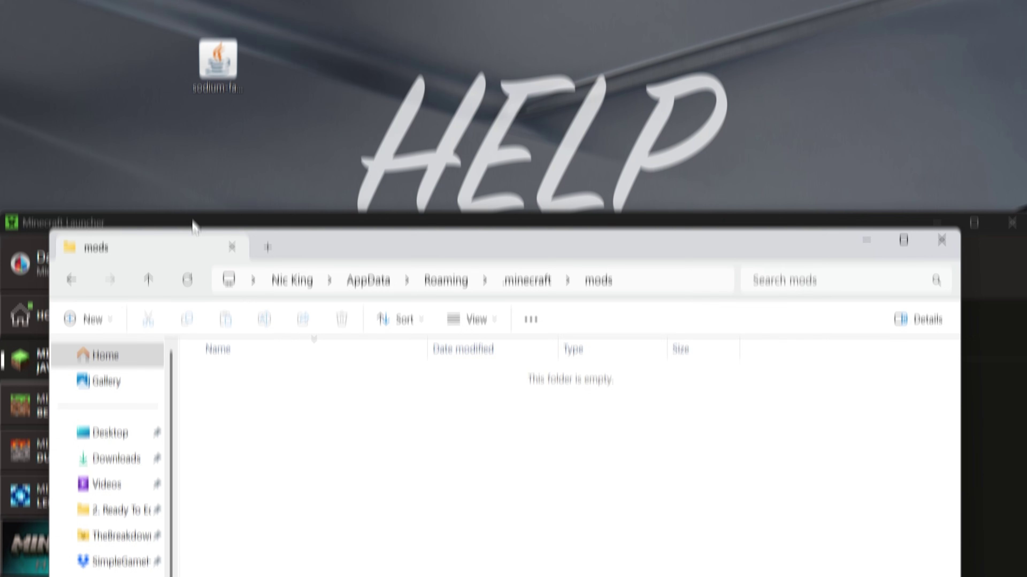
pyautogui.moveTo(218, 76); pyautogui.dragTo(389, 285)
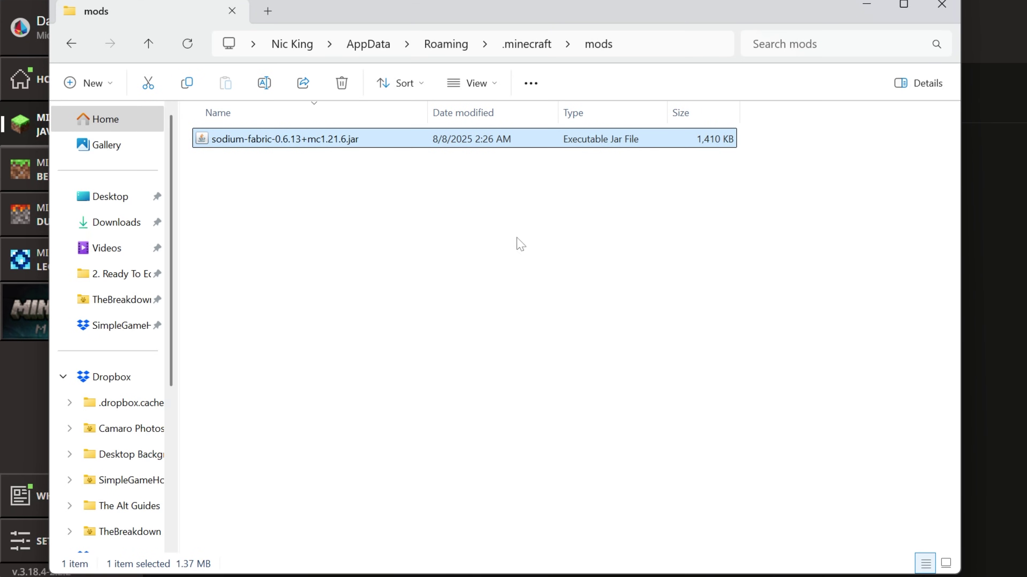
pyautogui.click(941, 5)
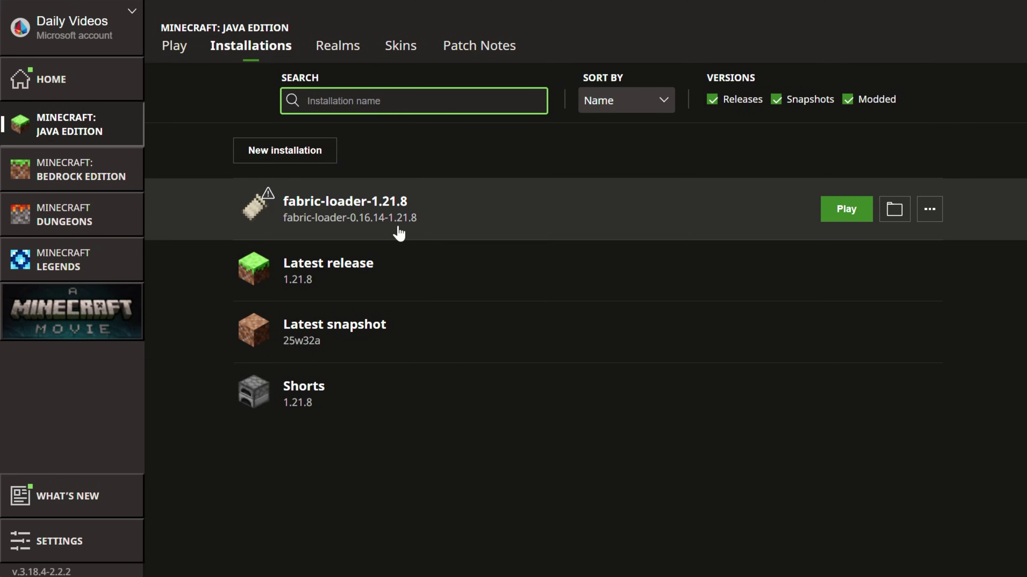
# - Launch the fabric-loader-1.21.8 installation, accepting the modified-game notice, and bring up the game's video settings with the browser minimized
pyautogui.click(827, 215)
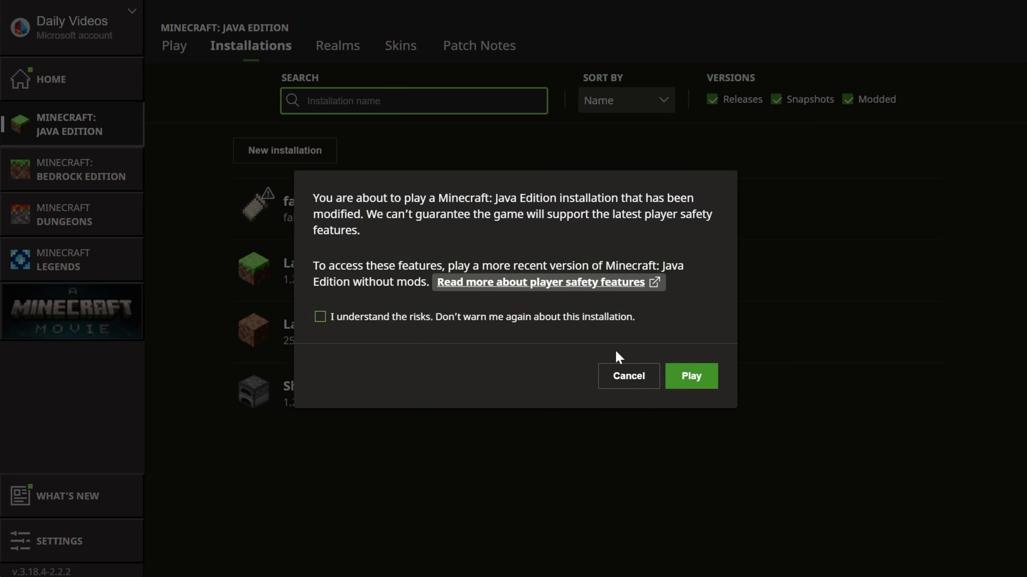
pyautogui.click(683, 376)
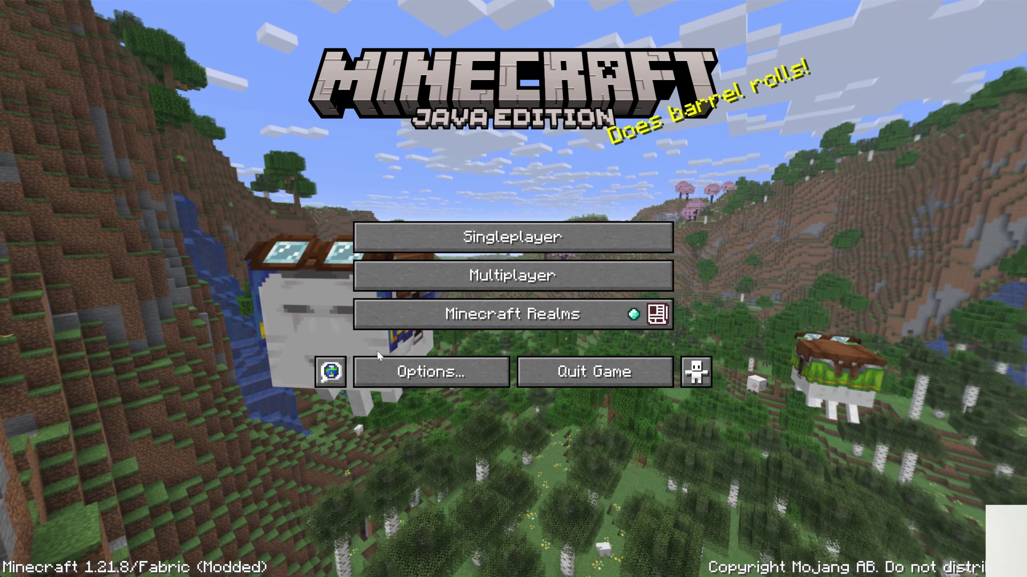
pyautogui.click(382, 366)
pyautogui.click(356, 198)
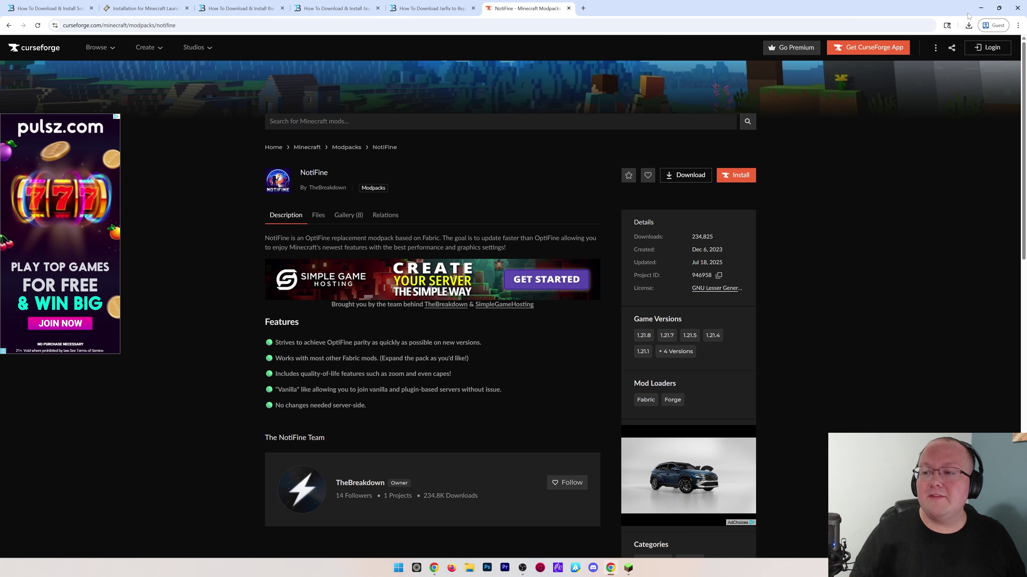
pyautogui.click(980, 8)
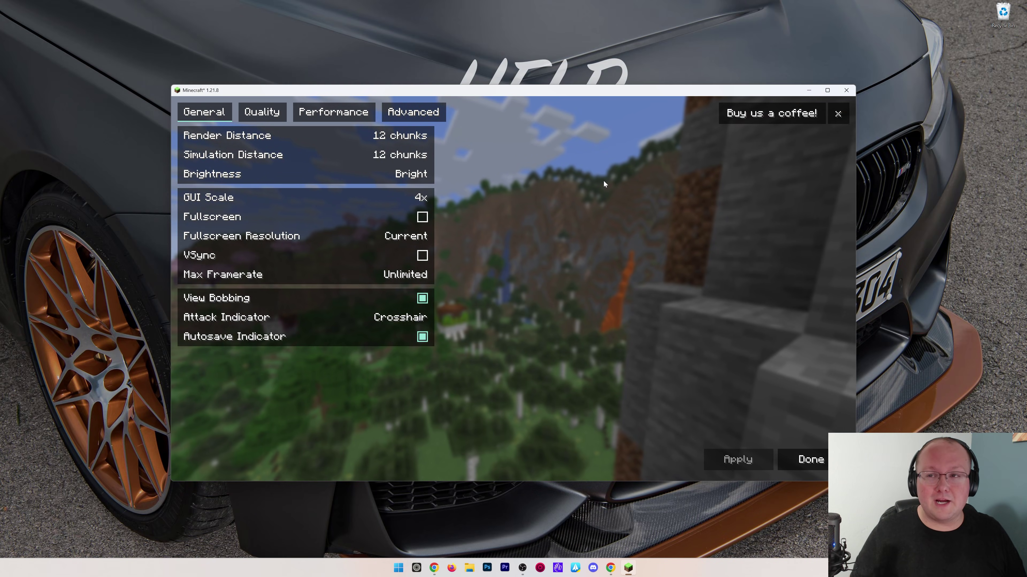